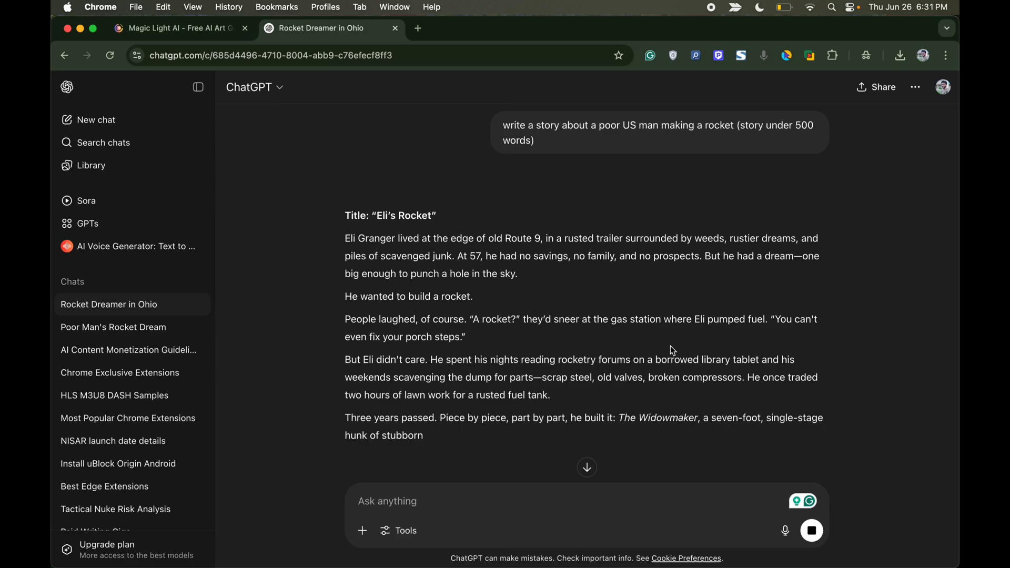
Step: Scroll to the end of ChatGPT's finished 'Eli's Rocket' story
scroll(586, 321, "down", 3)
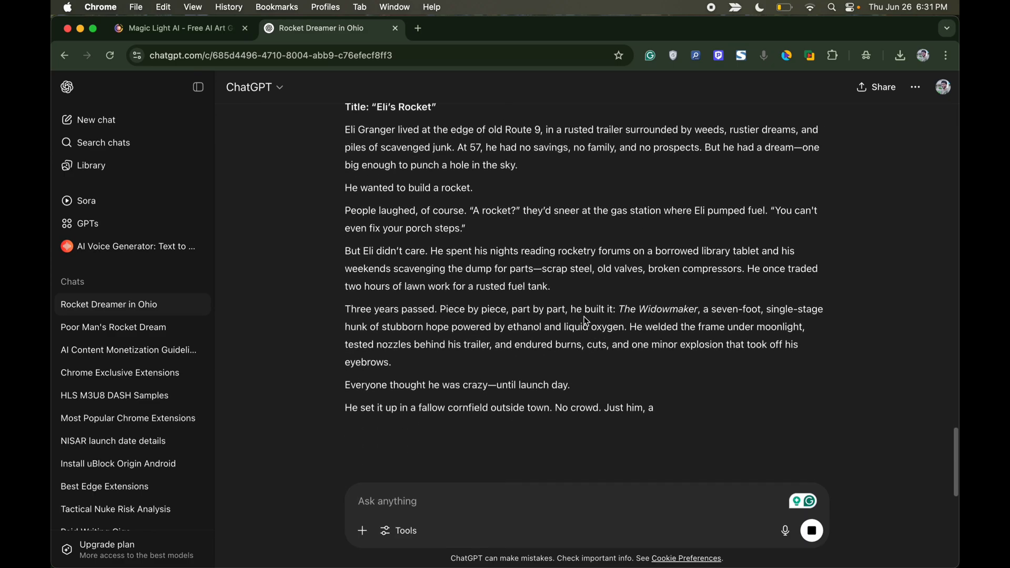
scroll(587, 321, "down", 2)
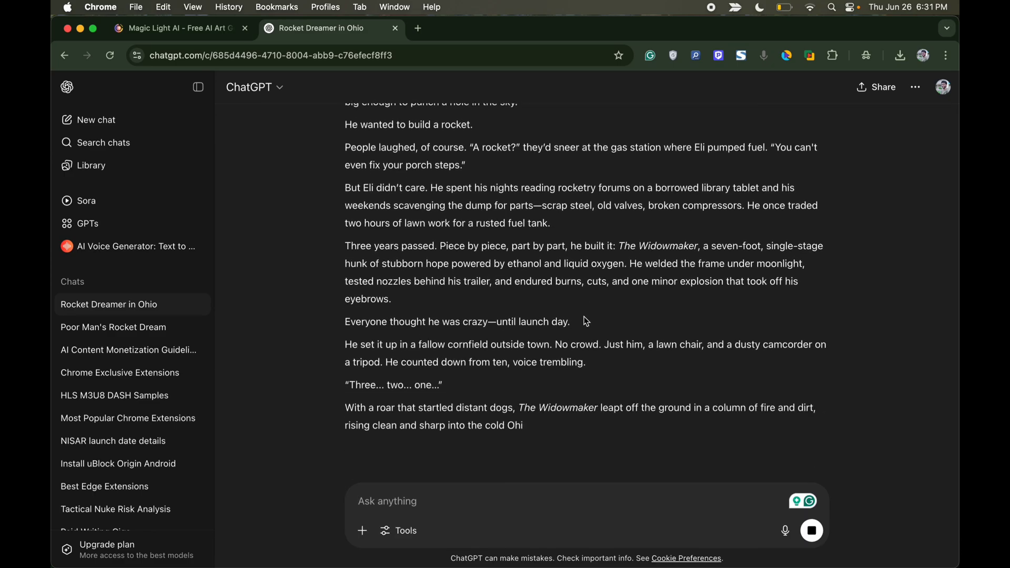
scroll(586, 321, "down", 5)
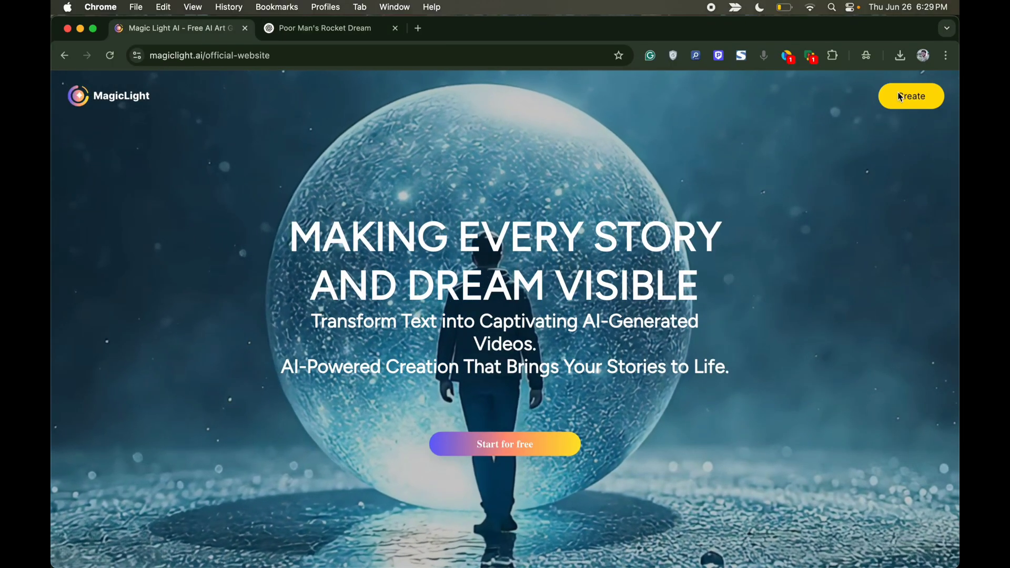
Step: Enter the MagicLight app from the landing page and sign in to the account
left_click(899, 96)
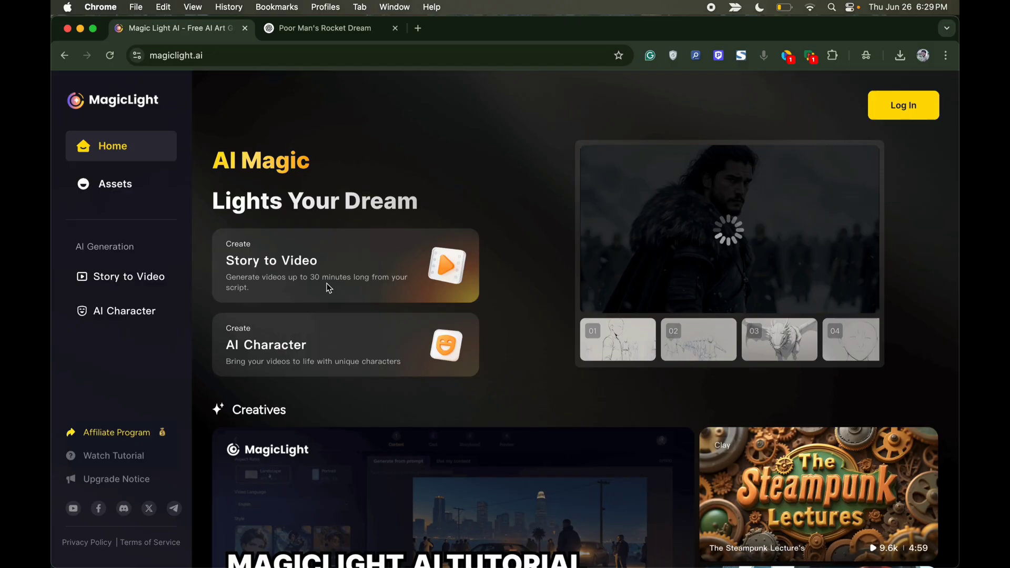
left_click(313, 265)
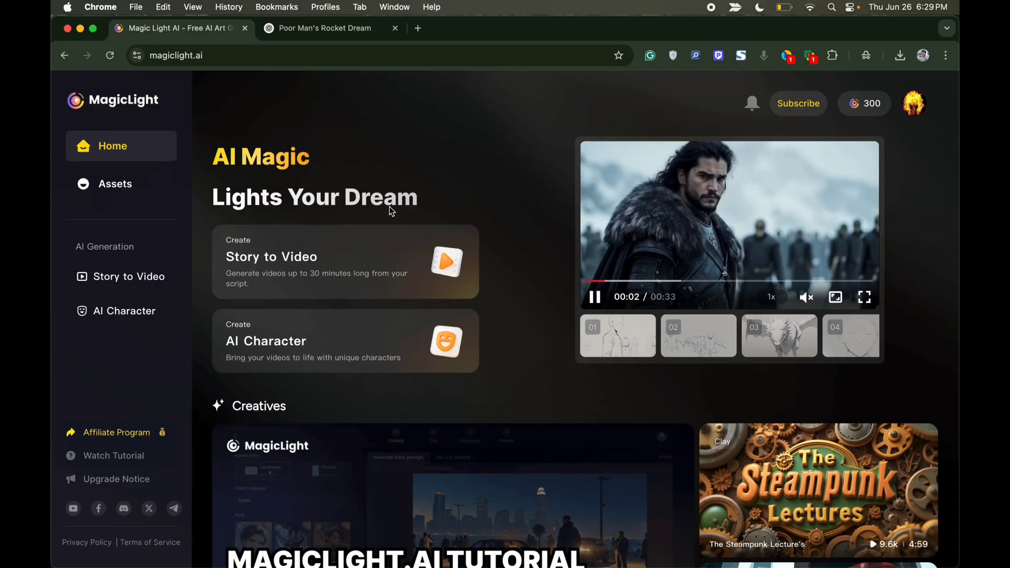
Step: Start a new Story to Video project as a Basic Script and dismiss the onboarding tip
left_click(338, 270)
left_click(555, 152)
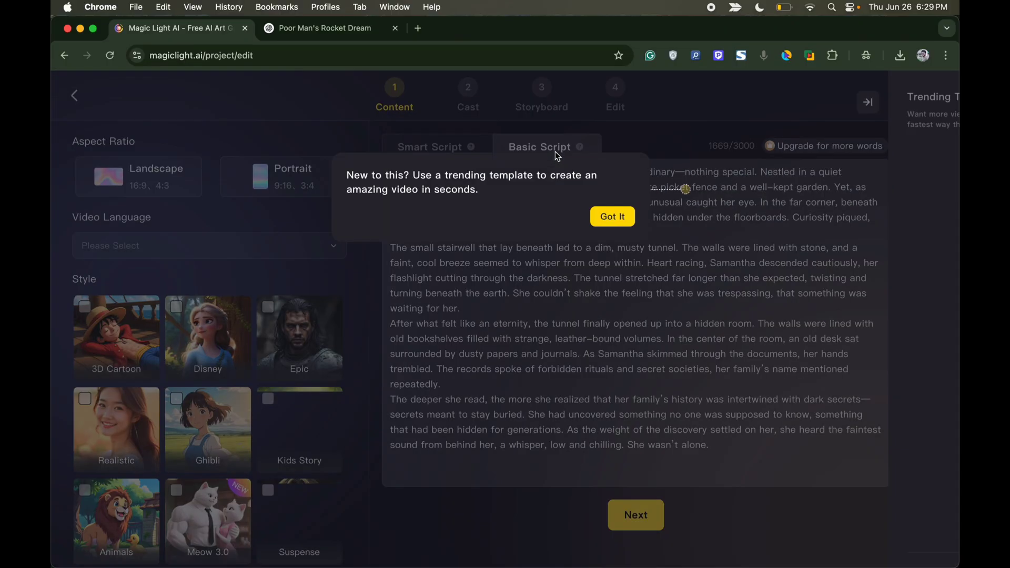
left_click(606, 223)
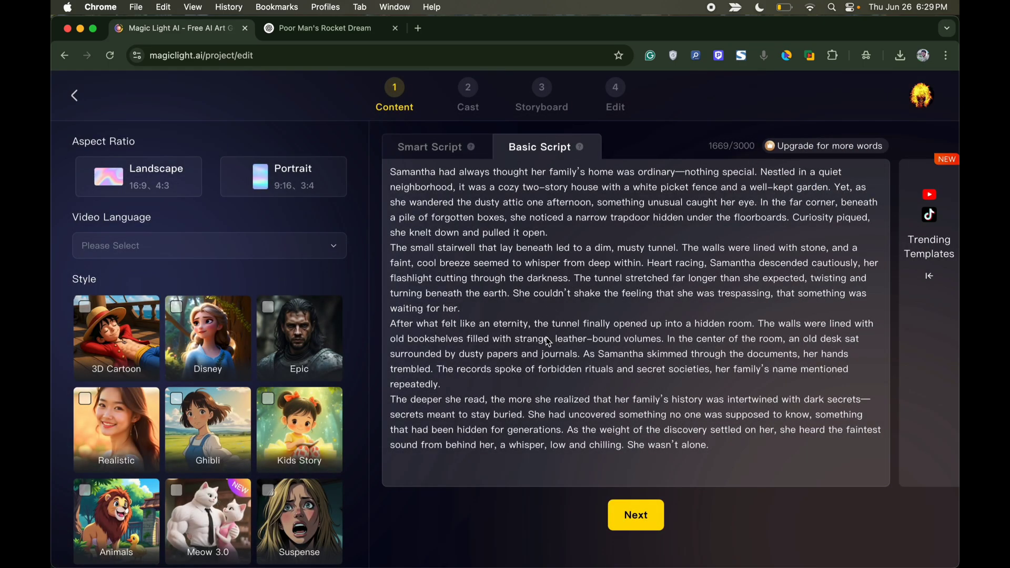
Step: Replace the sample story with the pasted text and close the word-limit warning
left_click_drag(708, 446, 372, 178)
key("BackSpace")
key("super+v")
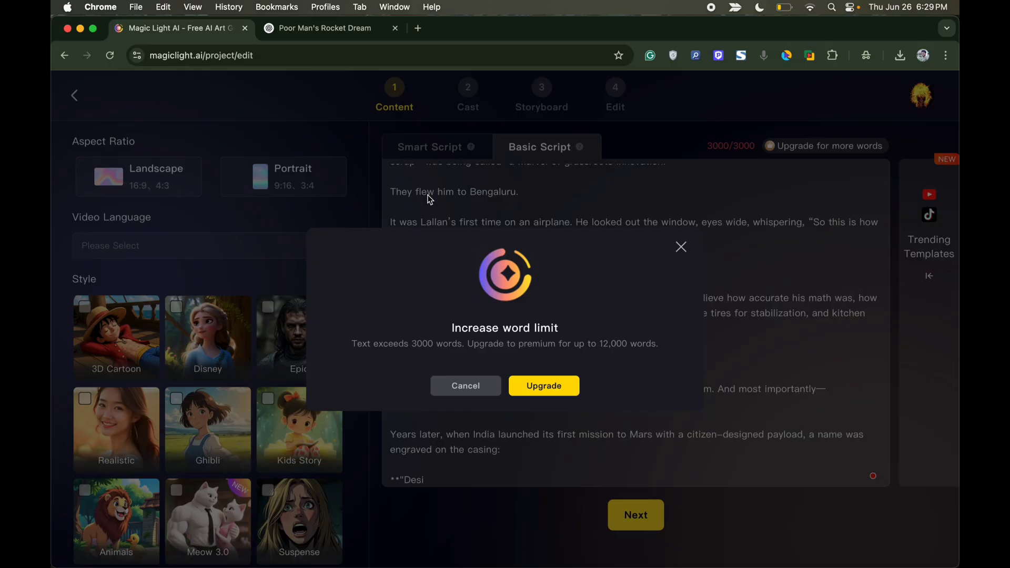
left_click(681, 247)
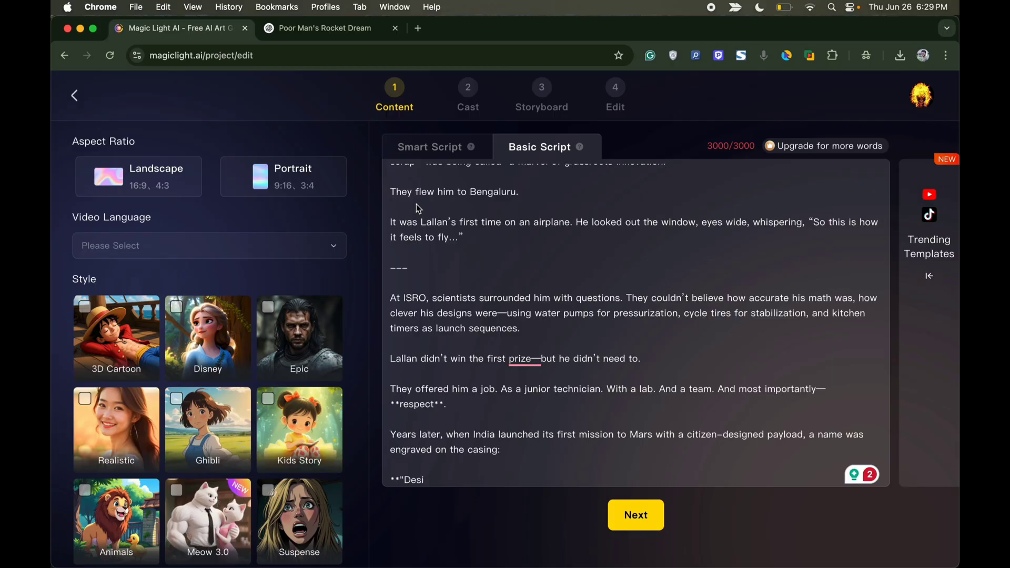
Step: Replace the overlong script with the 'Eli's Rocket' story copied from ChatGPT
left_click(318, 34)
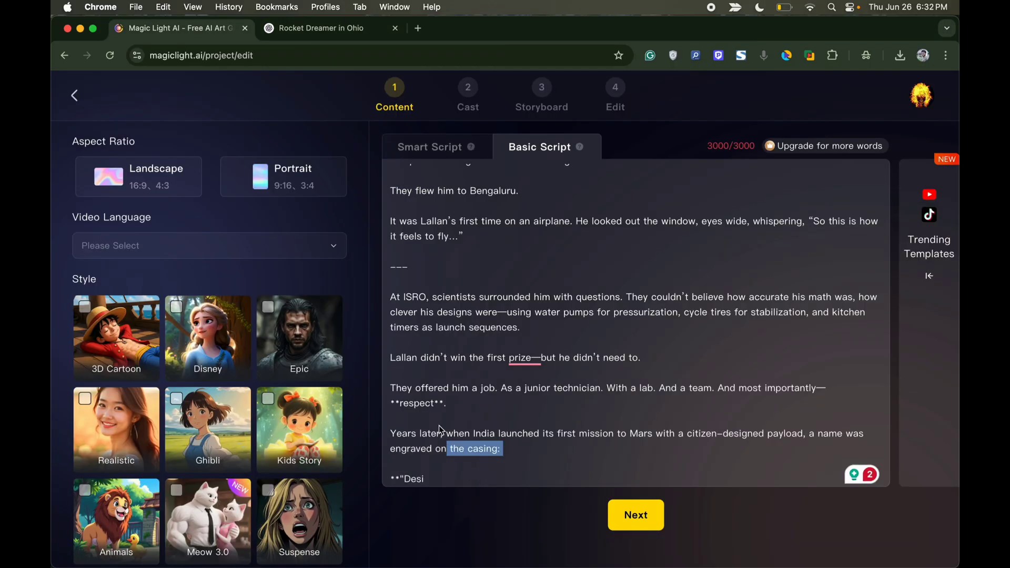
left_click_drag(474, 449, 406, 358)
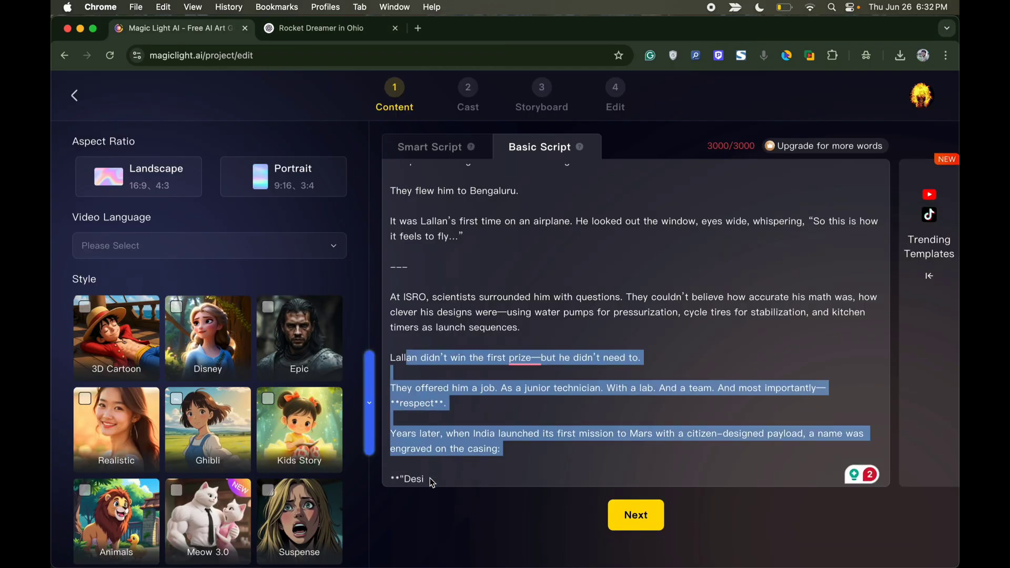
key("super+a")
key("BackSpace")
key("super+v")
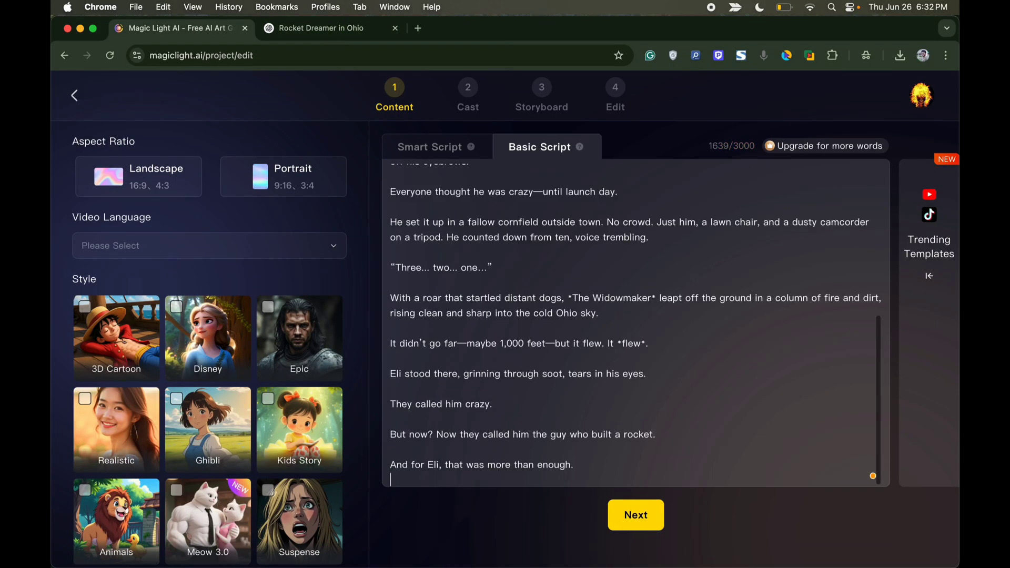
Step: Set the aspect ratio to Portrait 9:16 and the video language to English
left_click(627, 515)
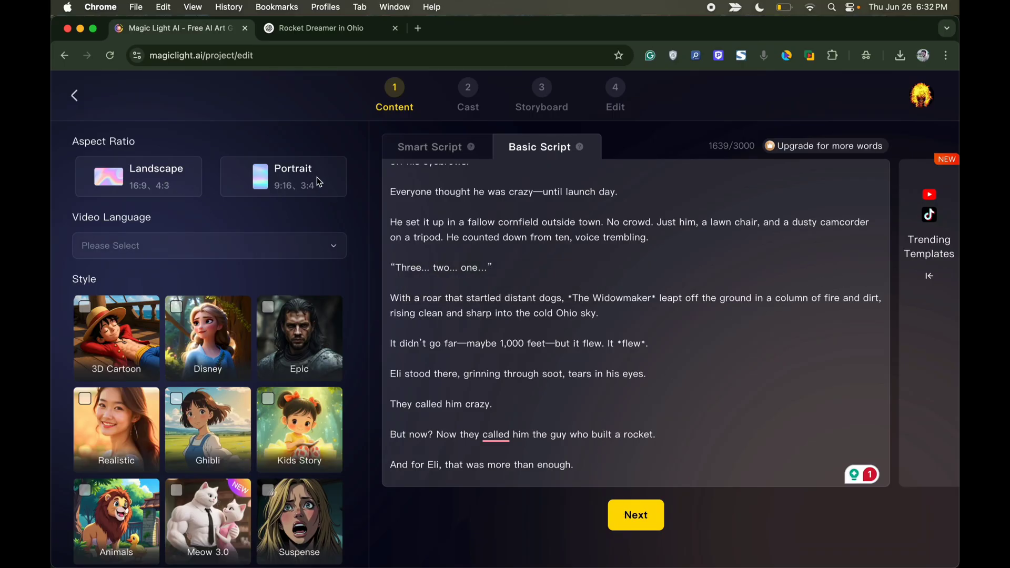
left_click(287, 185)
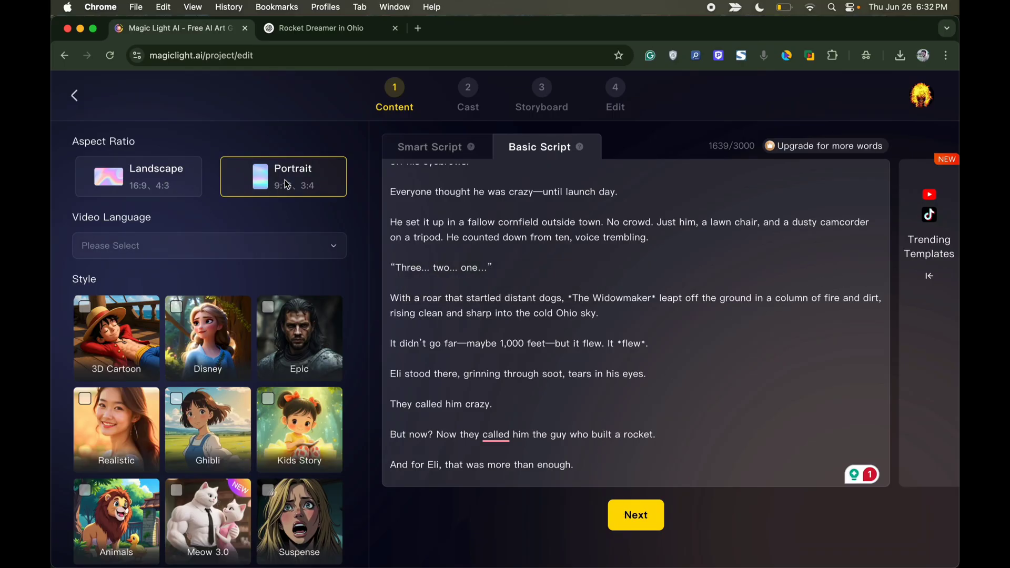
left_click(278, 253)
left_click(246, 279)
left_click(637, 521)
Step: Choose the Ghibli art style and split the script into shots
scroll(214, 413, "down", 2)
scroll(214, 413, "up", 2)
left_click(113, 351)
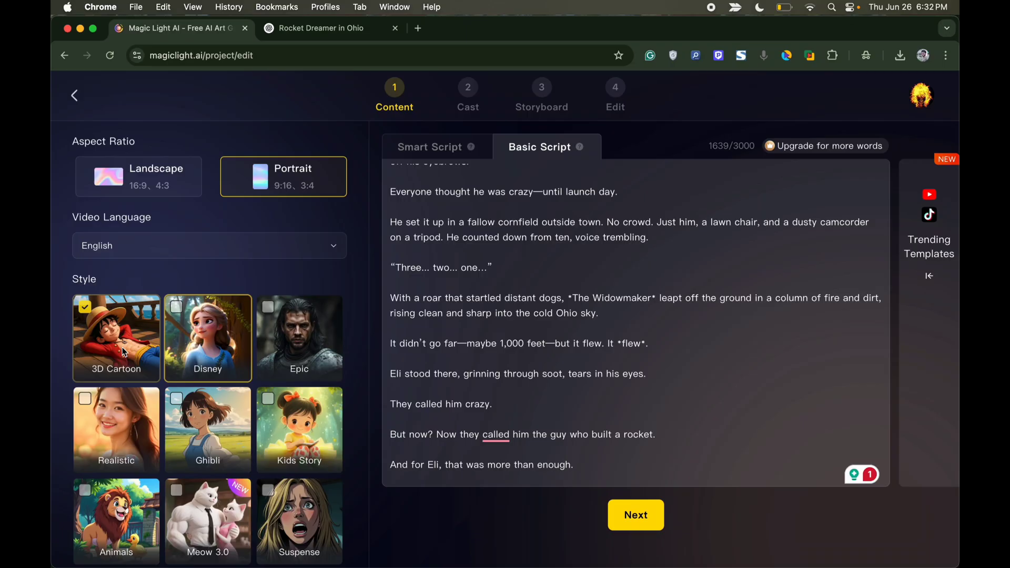
left_click(195, 423)
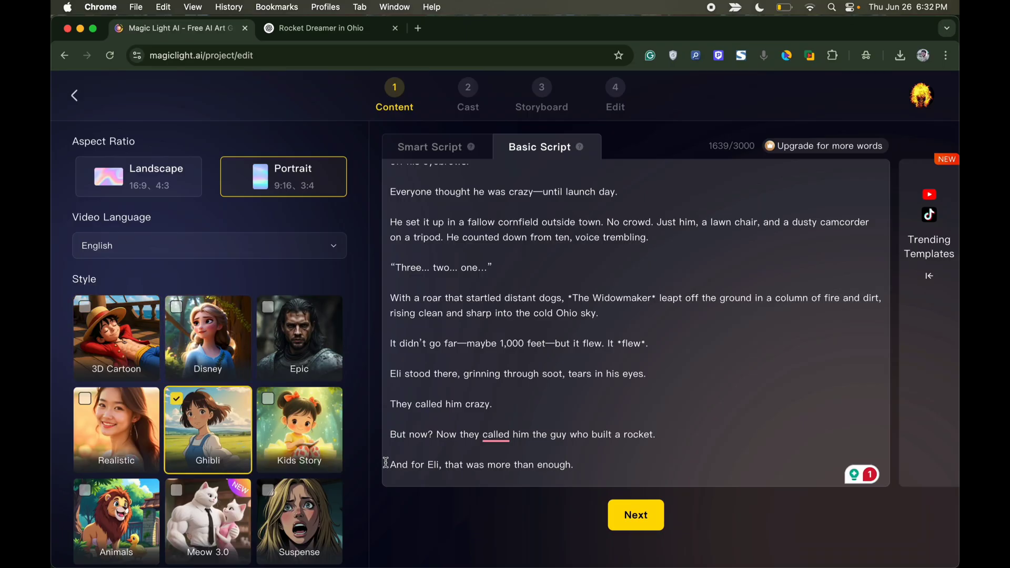
scroll(218, 445, "down", 5)
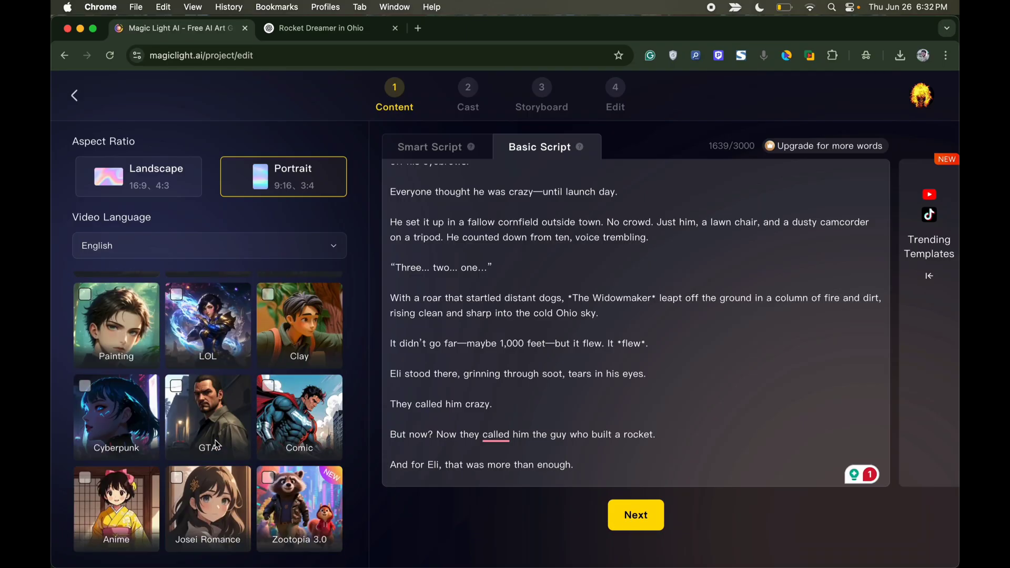
scroll(217, 445, "up", 5)
scroll(223, 329, "down", 5)
scroll(223, 329, "up", 5)
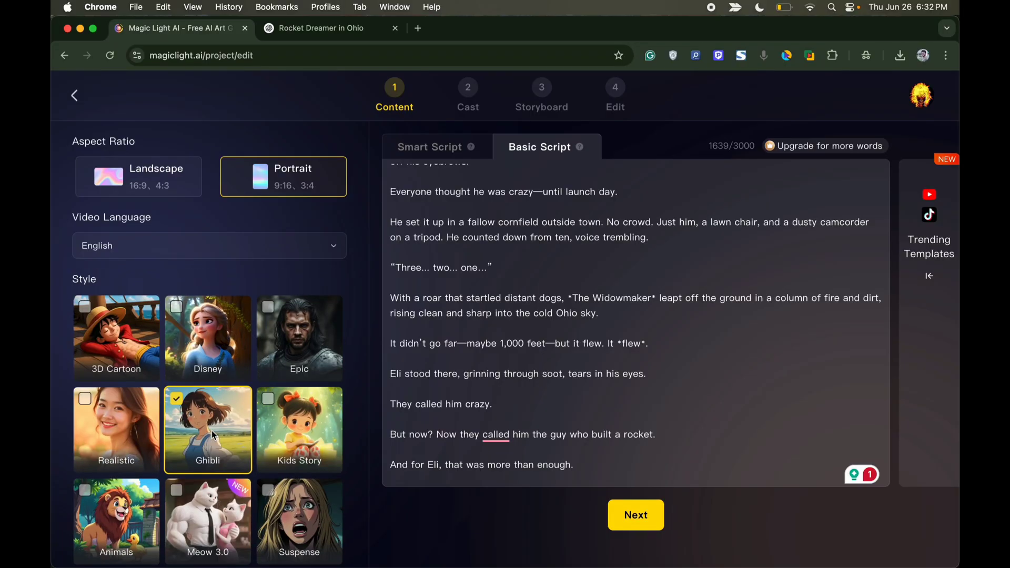
left_click(611, 516)
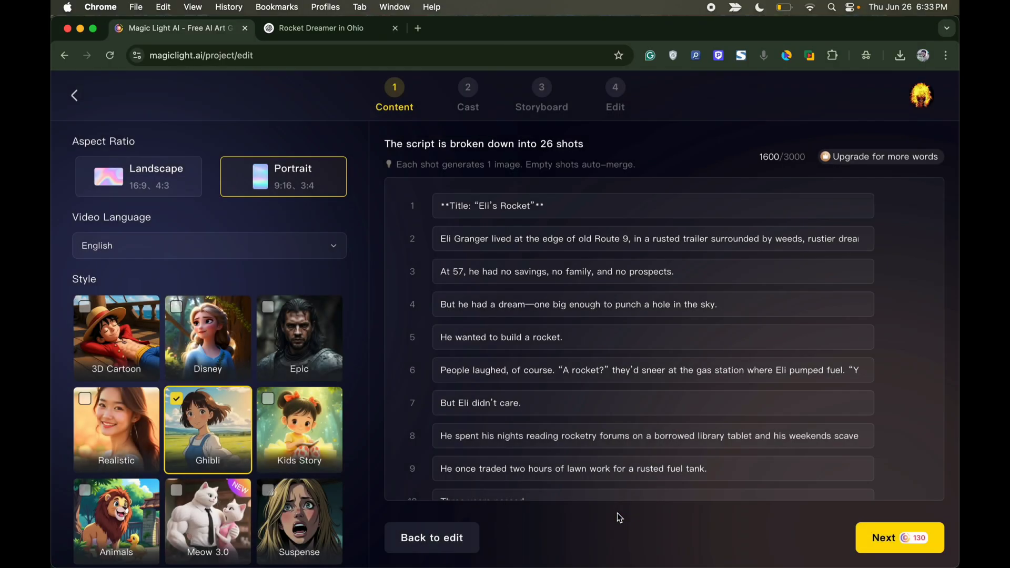
Step: Review the title shot and shots 3 and 9, then start the story analysis
scroll(663, 417, "down", 8)
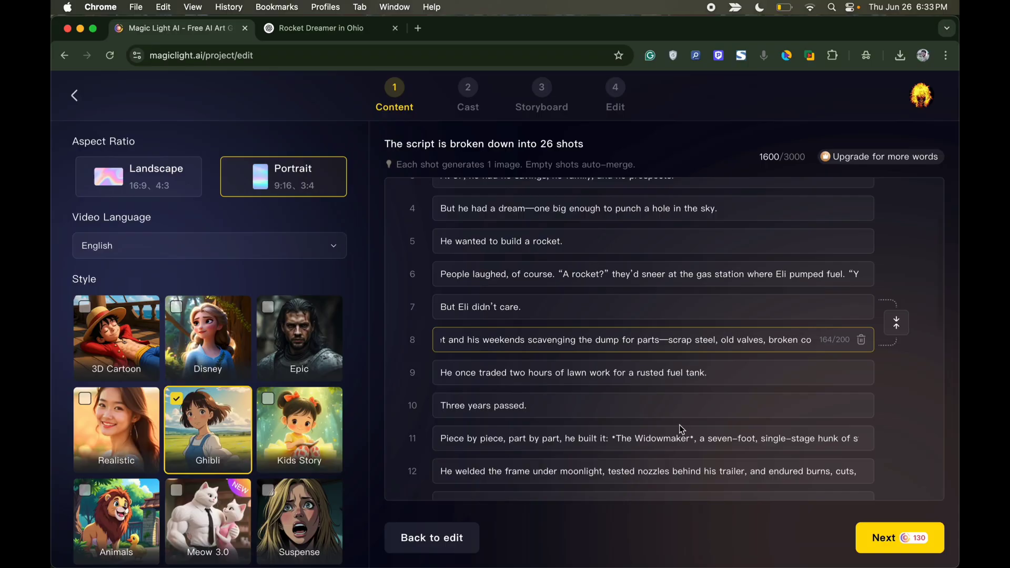
scroll(640, 280, "up", 8)
left_click(641, 280)
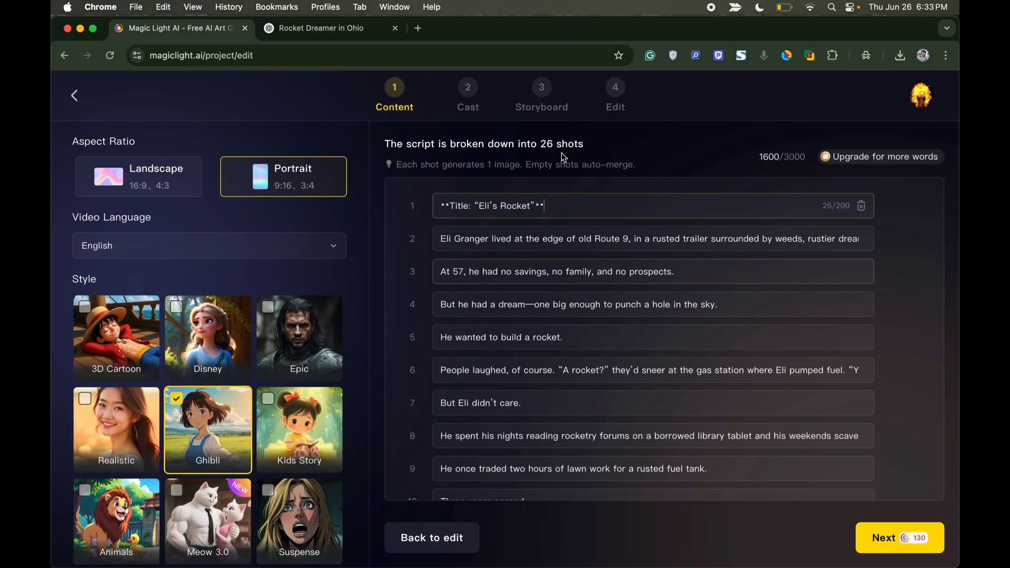
left_click(586, 207)
left_click(831, 469)
left_click(904, 547)
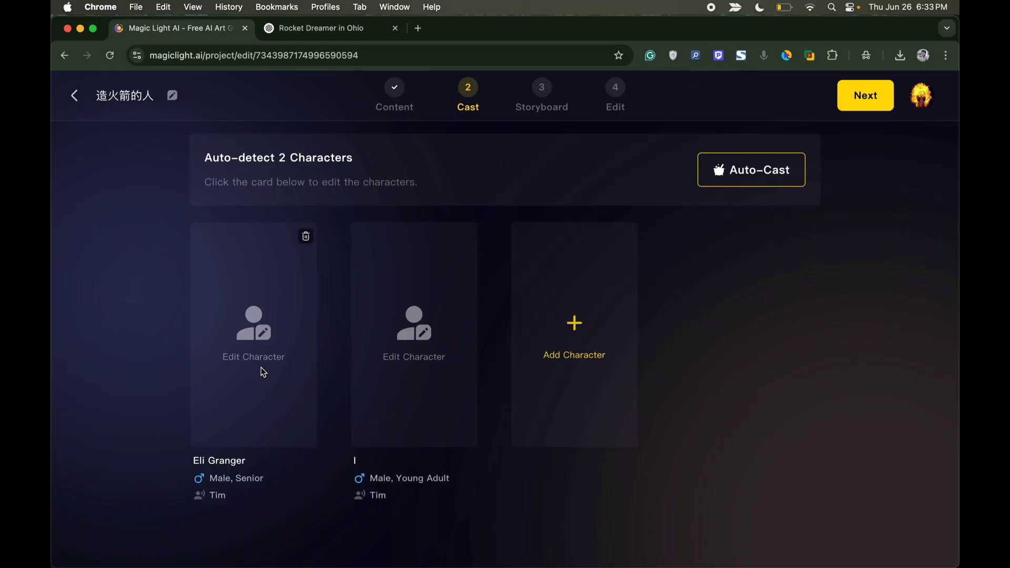
Step: Run Auto-Cast to create portraits for Eli Granger and the young adult male
left_click(753, 175)
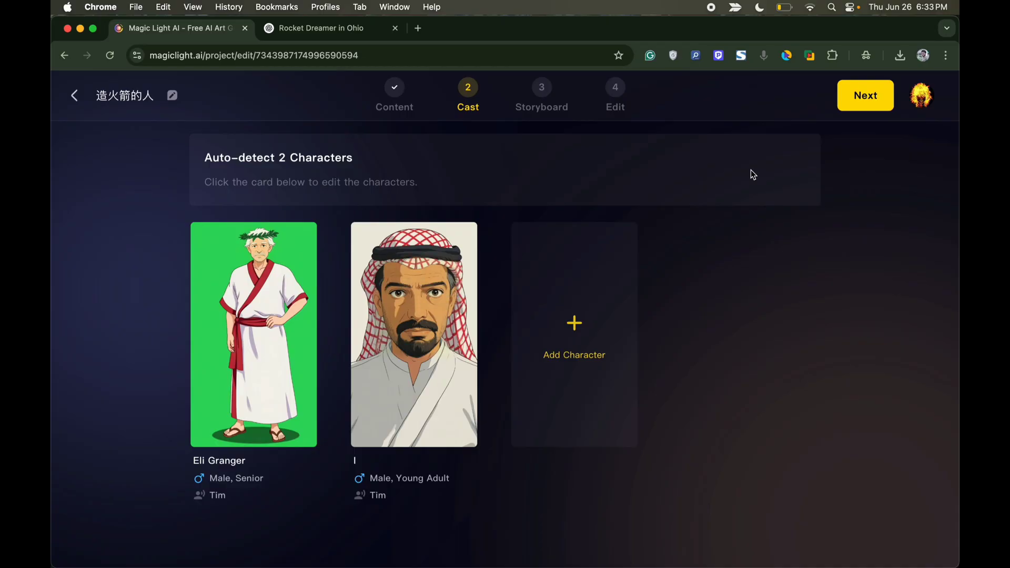
Step: Move on to the storyboard and preview the title shot's narrator voice
left_click(868, 102)
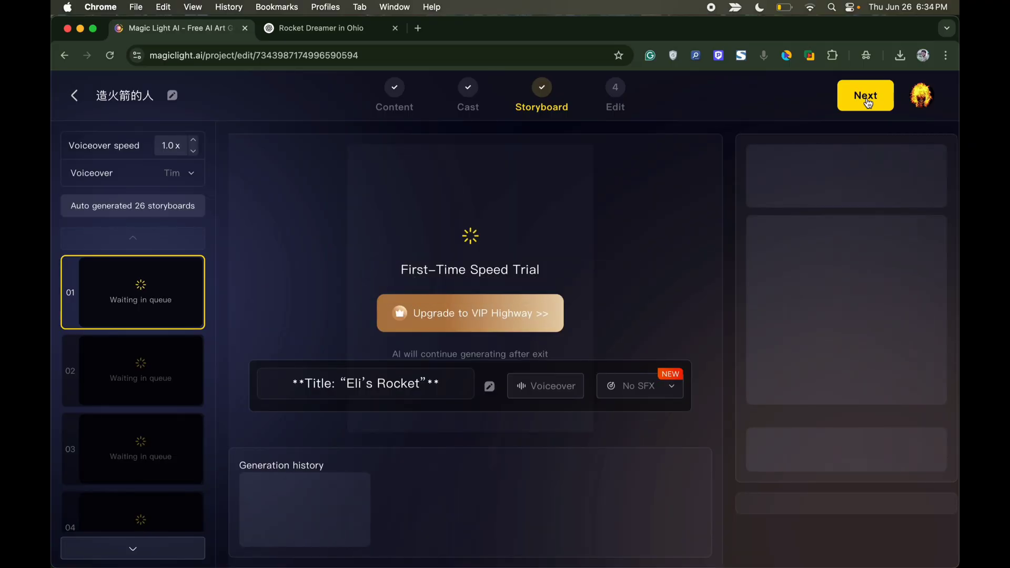
left_click(542, 387)
left_click(536, 330)
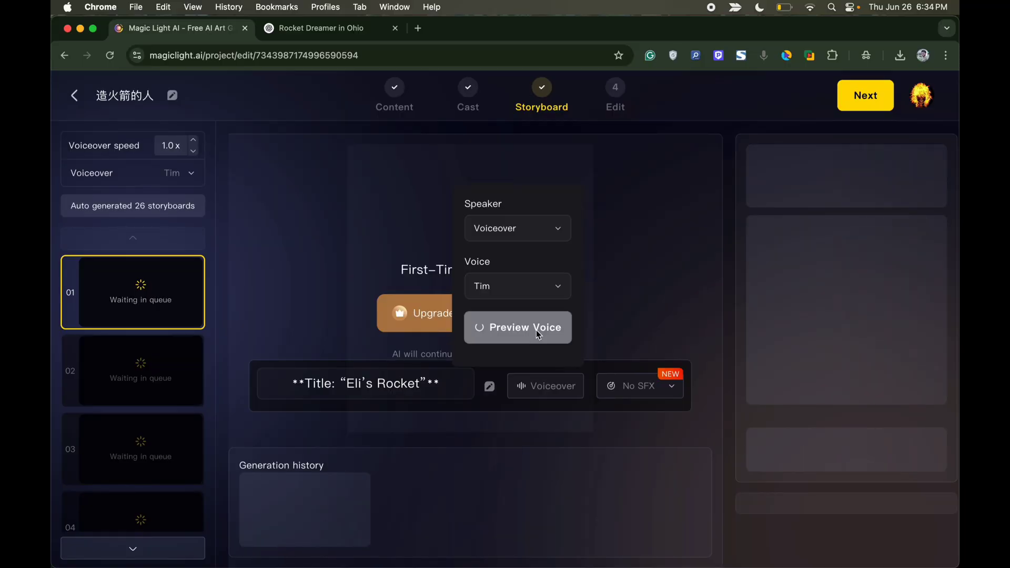
left_click(669, 337)
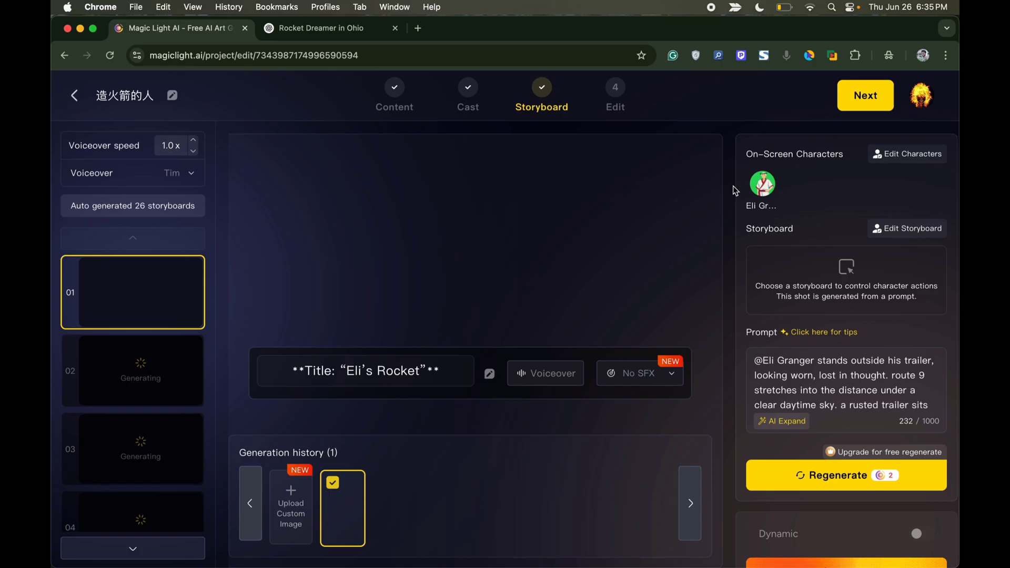
Step: Generate images for storyboards 02 and 04, review 05 and 06, and finish the storyboard stage
left_click(95, 371)
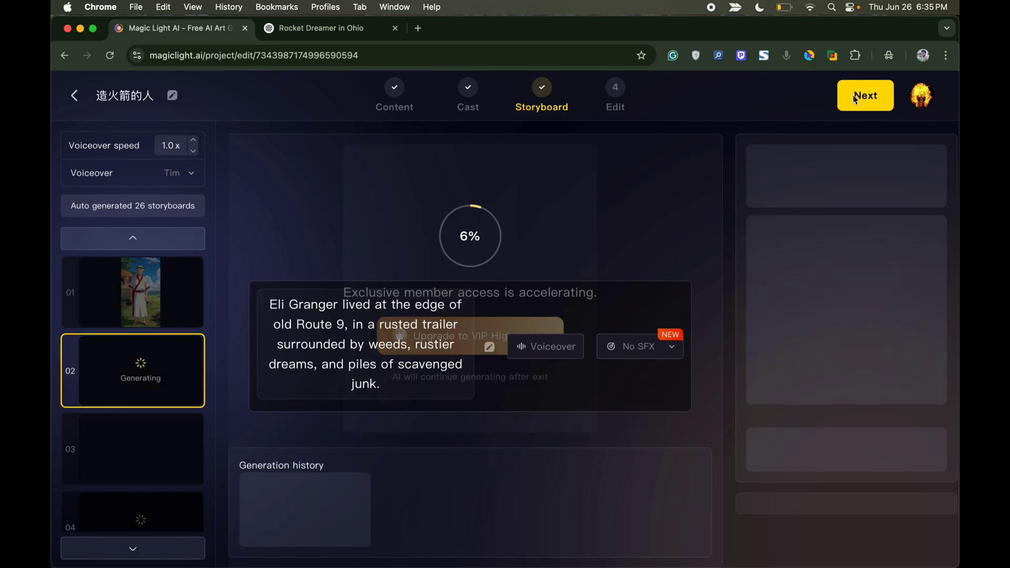
scroll(92, 426, "down", 2)
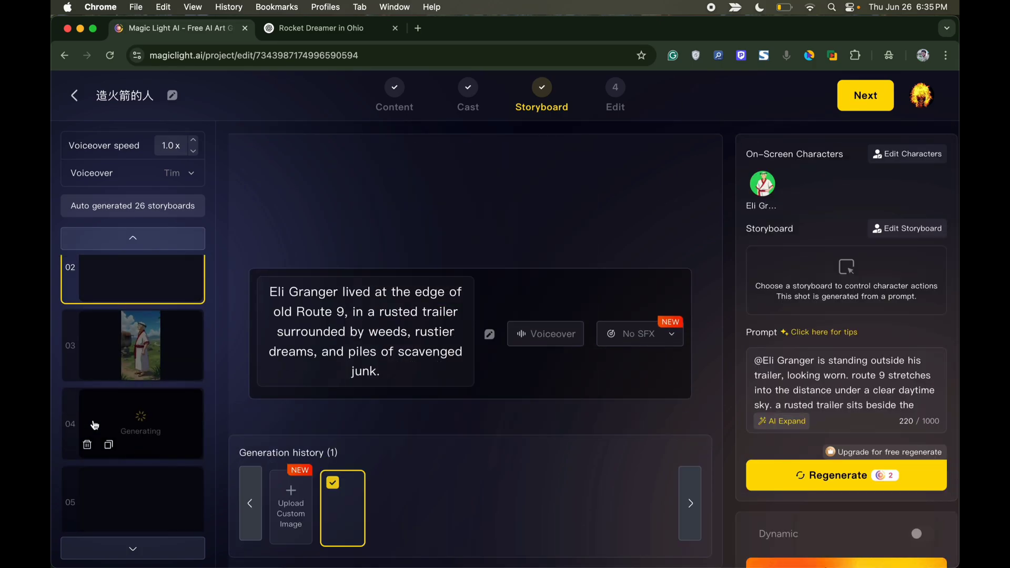
left_click(95, 425)
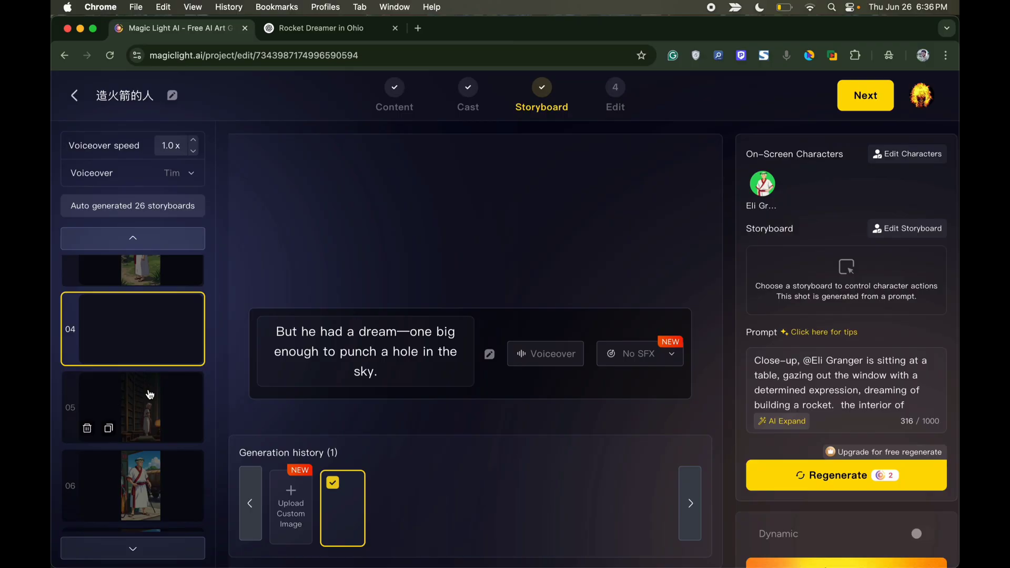
left_click(140, 421)
left_click(140, 486)
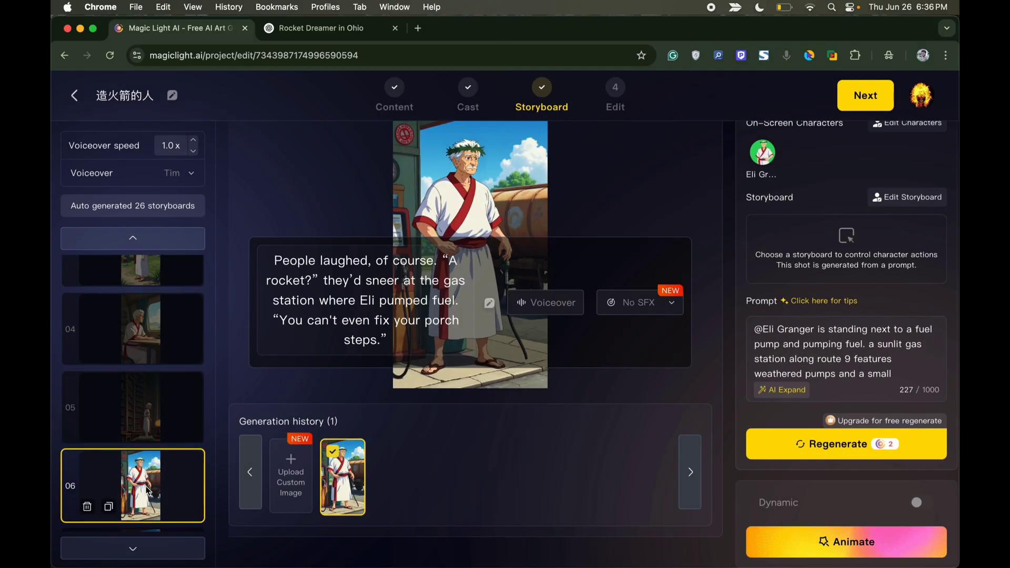
scroll(140, 474, "down", 6)
left_click(865, 95)
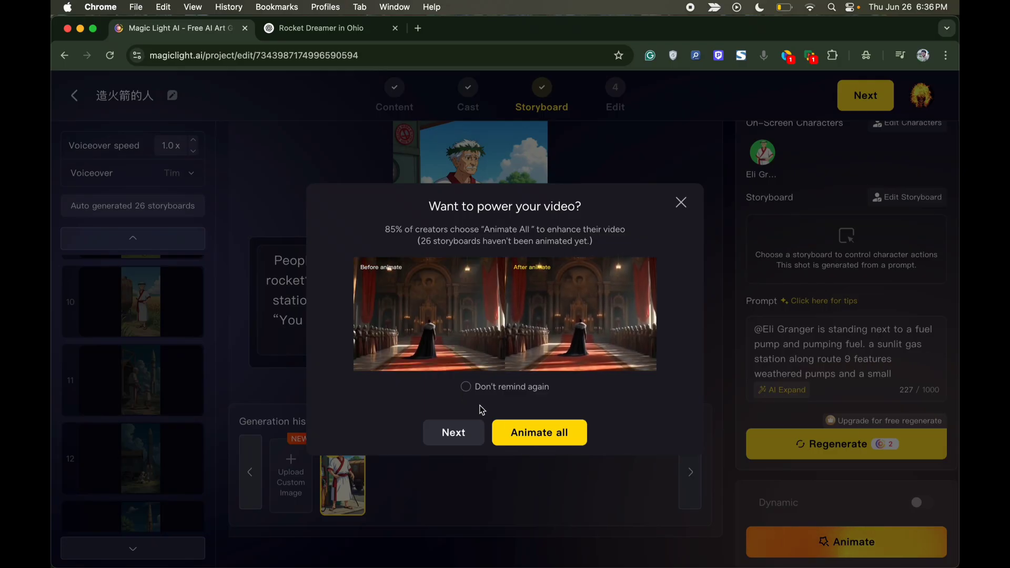
Step: Look over the Animate all, Animate Pro and Animate one options, then close the dialog without animating
left_click(521, 435)
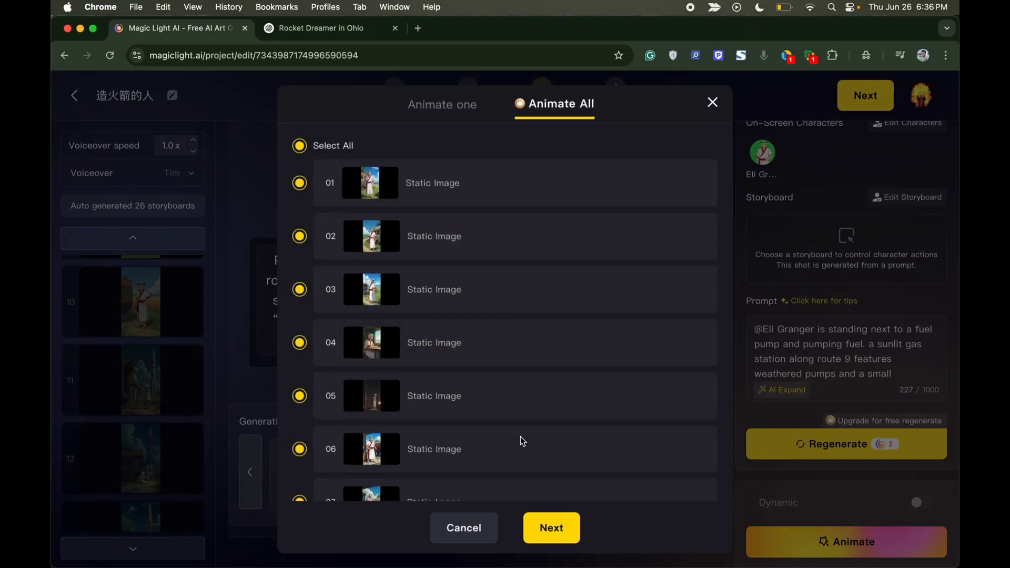
scroll(458, 300, "down", 10)
left_click(553, 521)
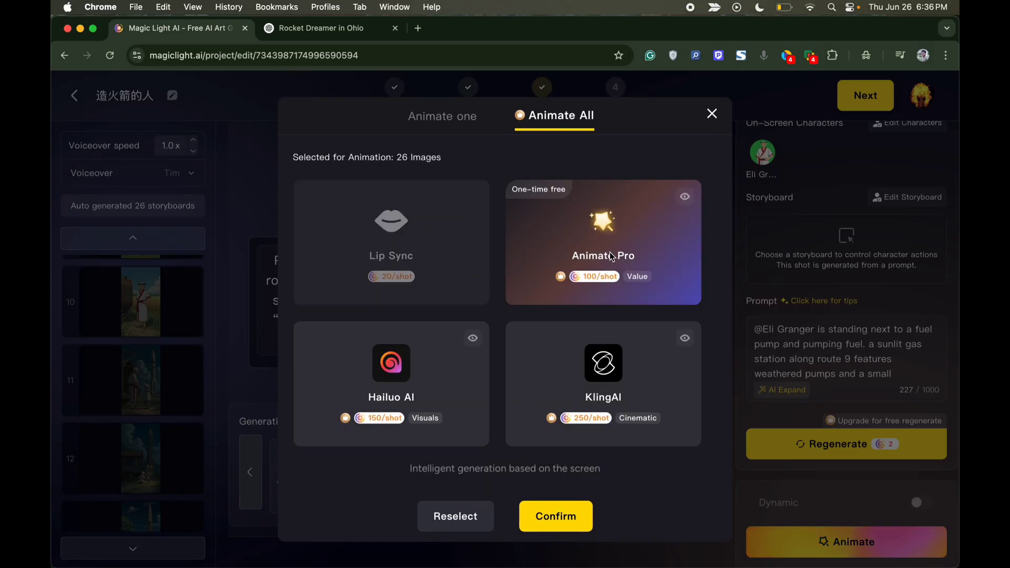
left_click(542, 241)
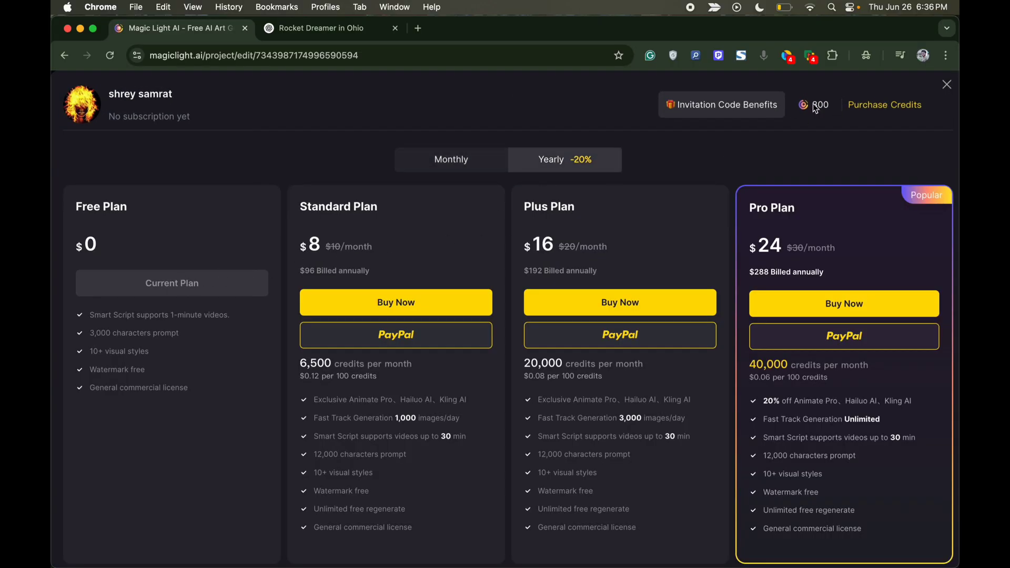
left_click(949, 87)
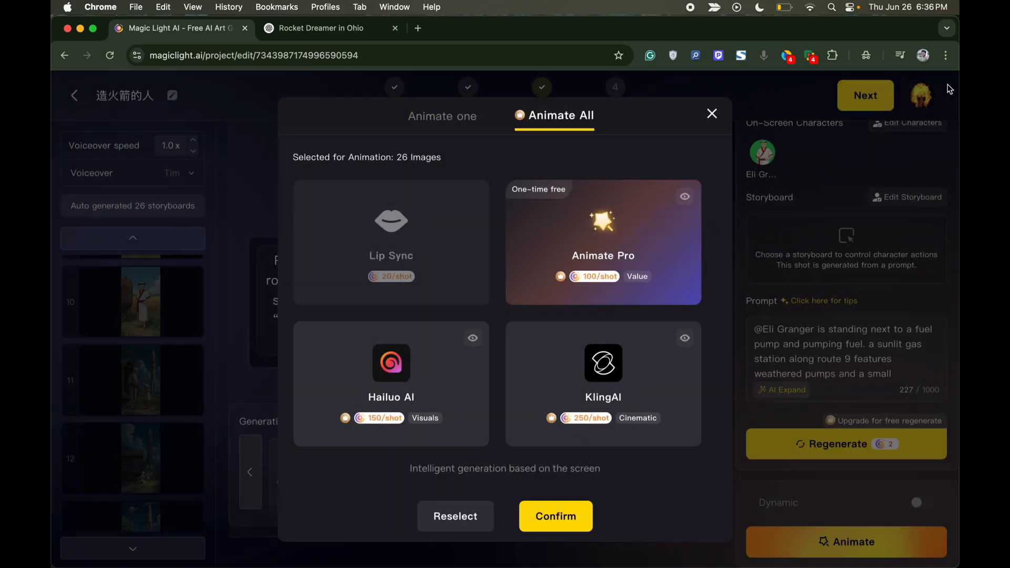
left_click(438, 127)
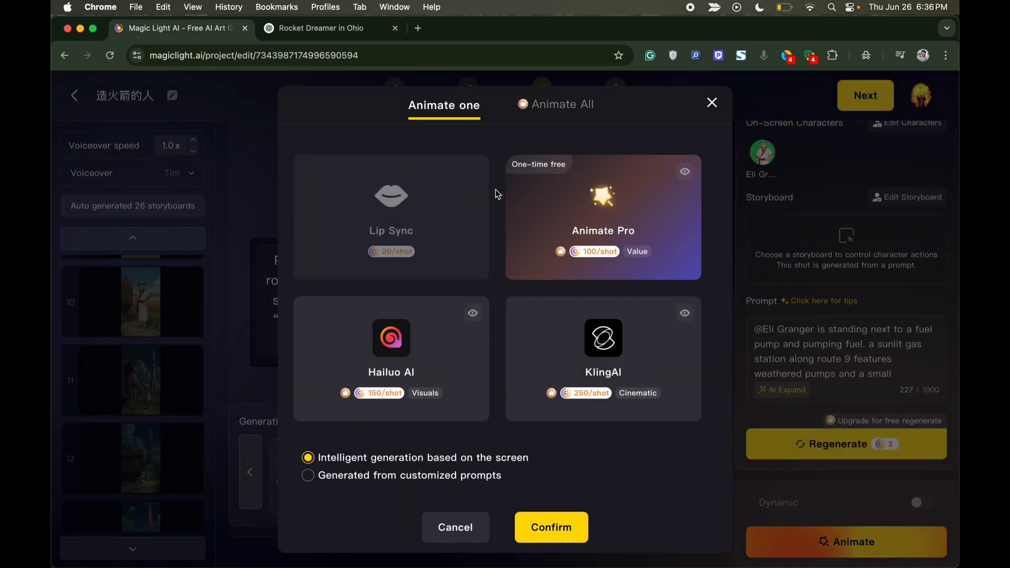
left_click(712, 102)
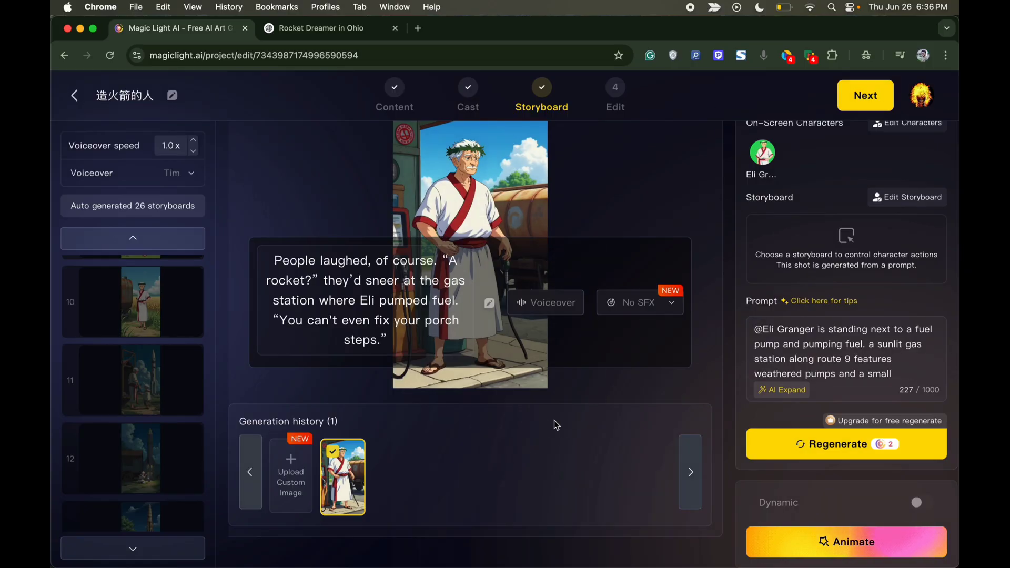
Step: Finish the storyboard and continue to the Edit stage without animating
left_click(865, 108)
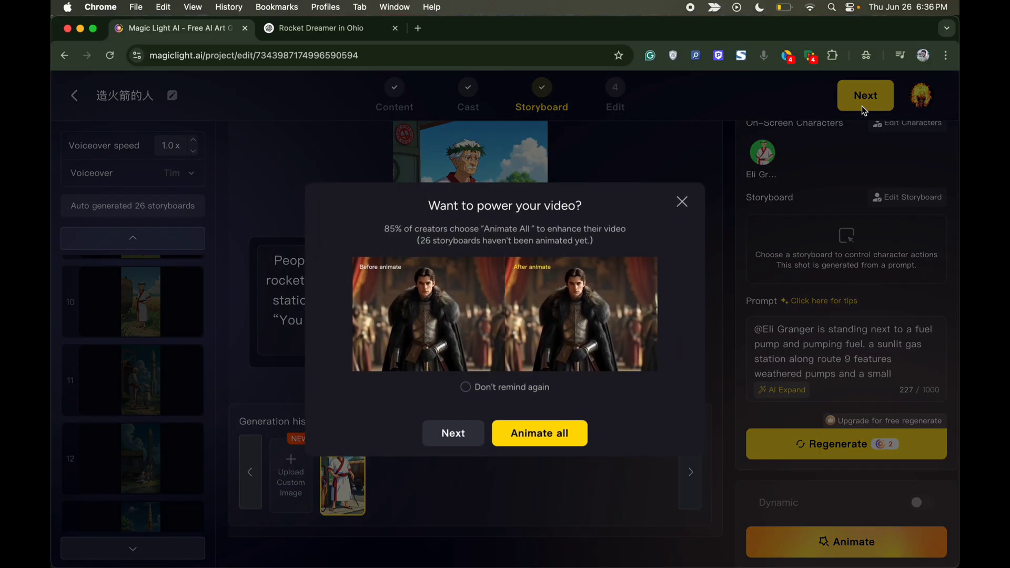
left_click(457, 427)
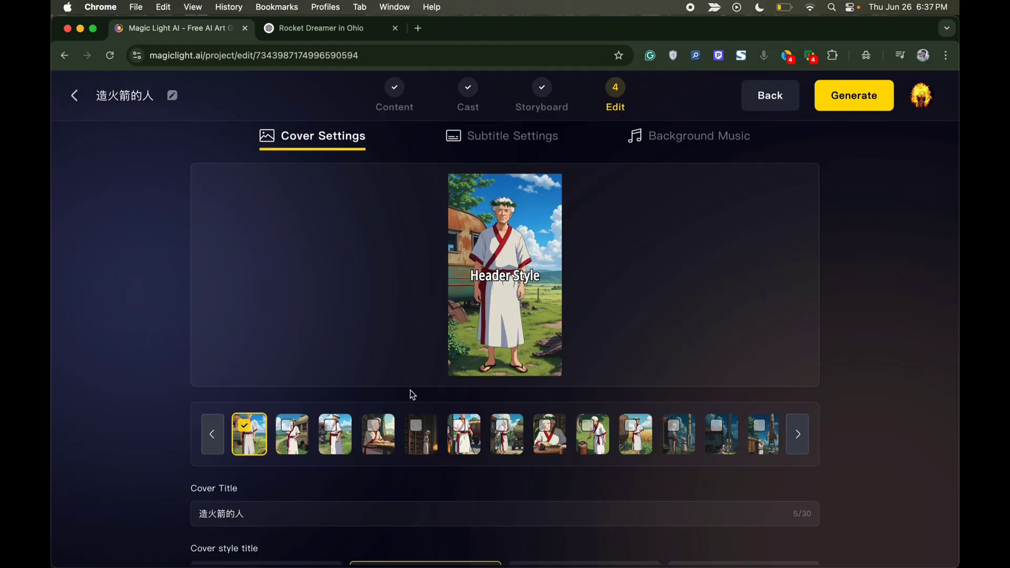
Step: Use the third storyboard image as the cover and generate the video at 9:16 portrait
left_click(549, 144)
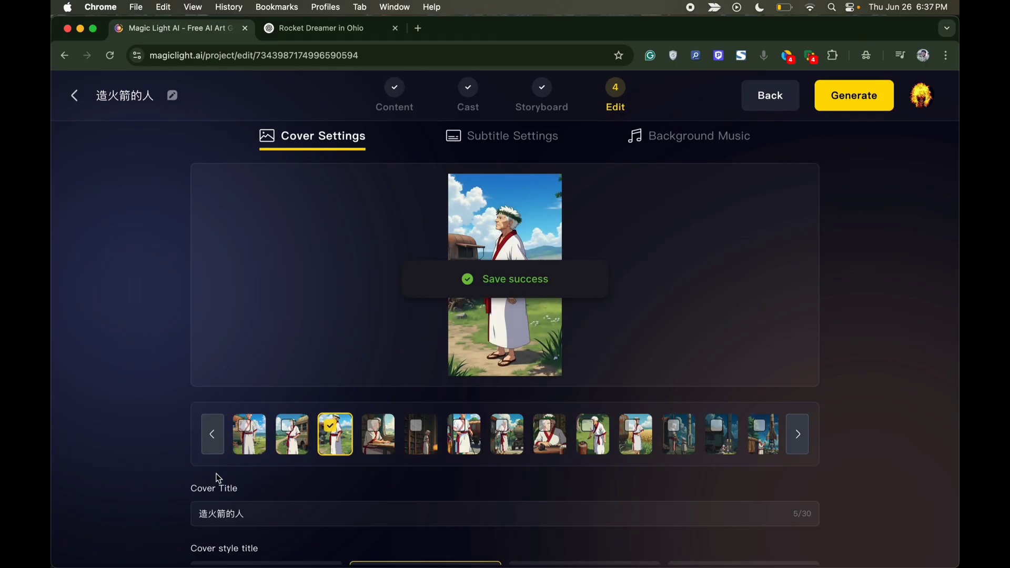
left_click(502, 136)
left_click(689, 135)
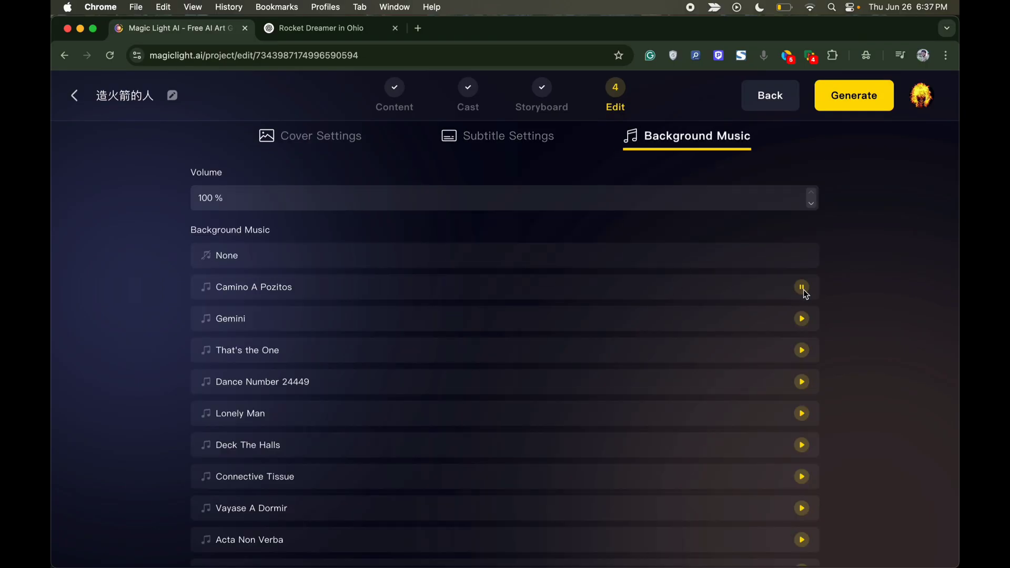
left_click(502, 135)
left_click(844, 107)
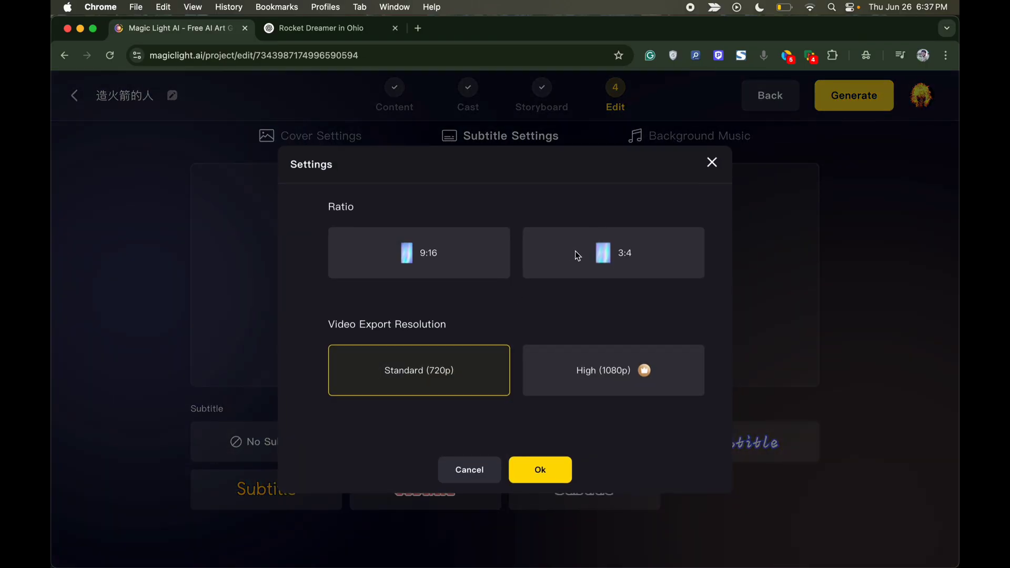
left_click(442, 256)
Step: Generate the Eli's Rocket video without publishing it, then play it with the volume raised
left_click(538, 469)
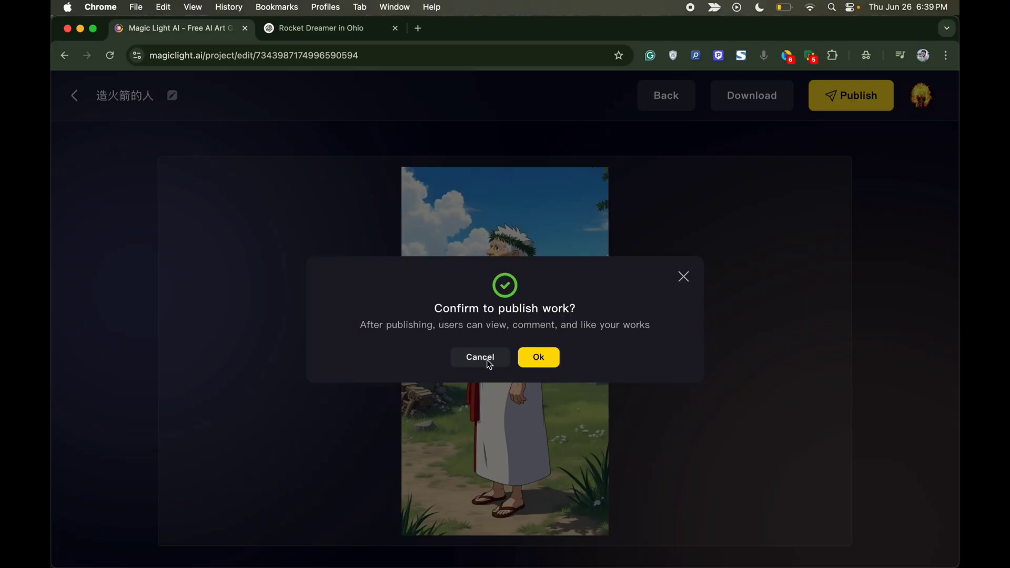
left_click(487, 359)
left_click(488, 363)
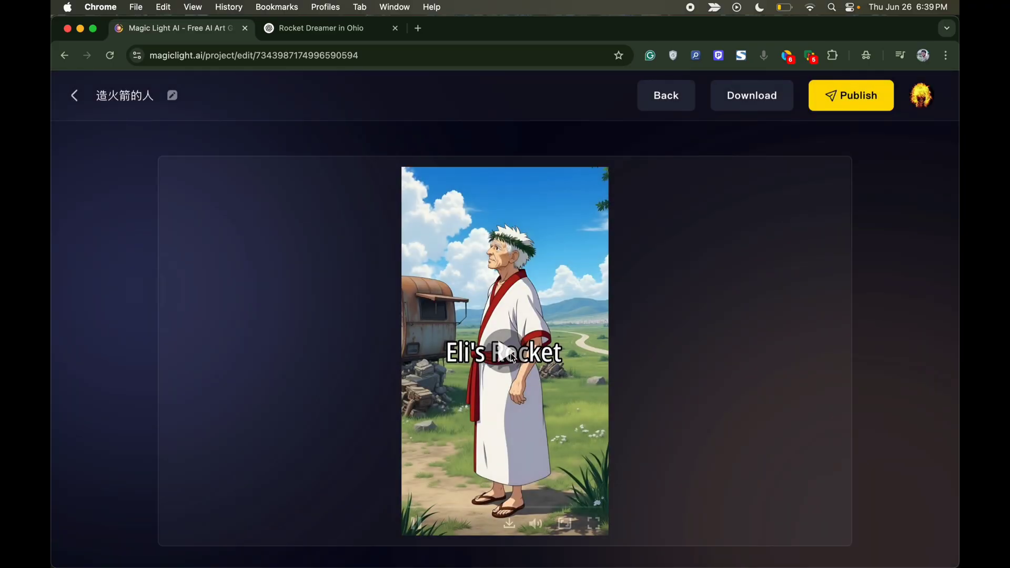
key("Up")
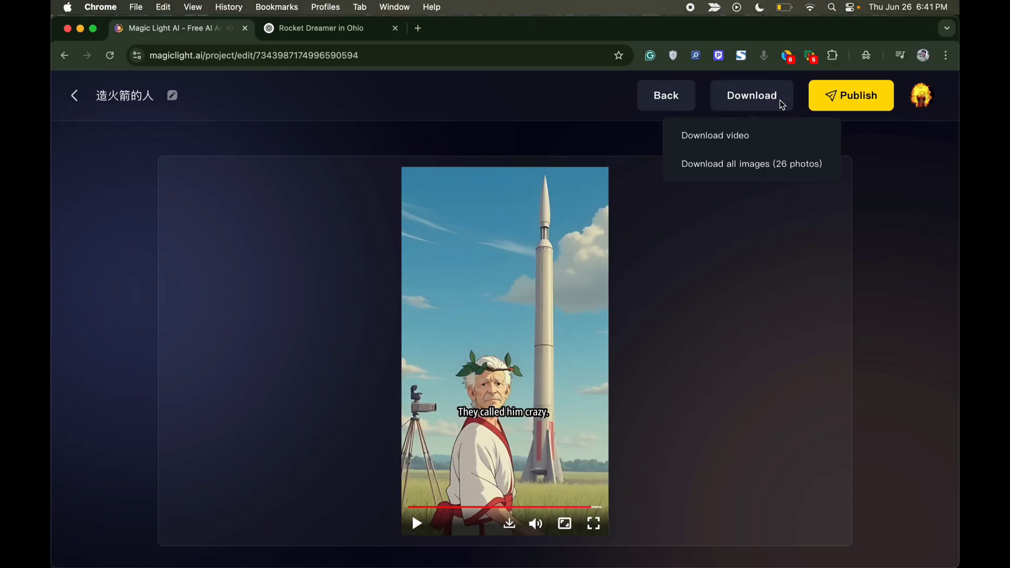
Step: Check the saved project in My Profile and glance at credit pricing, then start a new Story to Video project
mouse_move(925, 98)
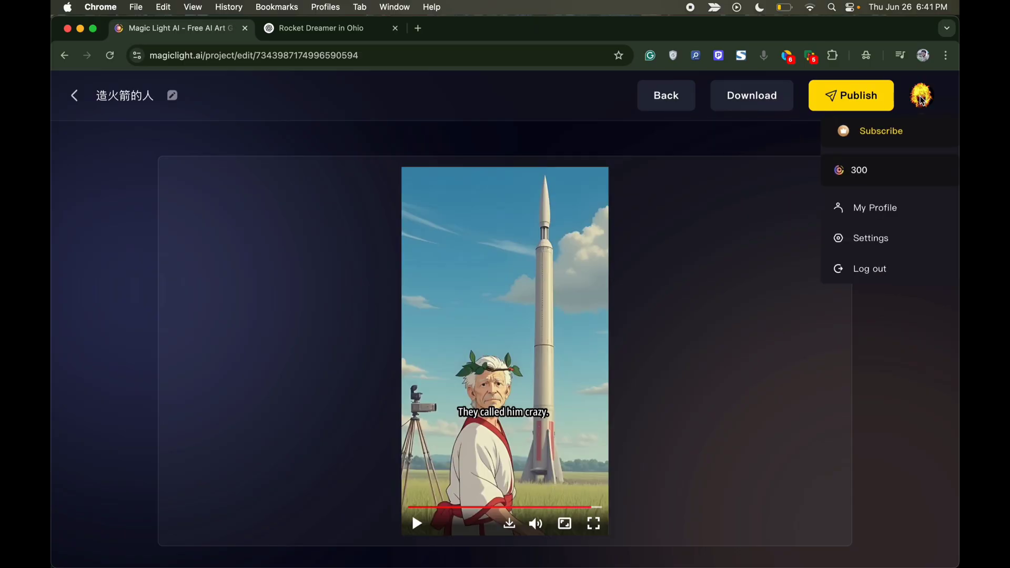
left_click(889, 207)
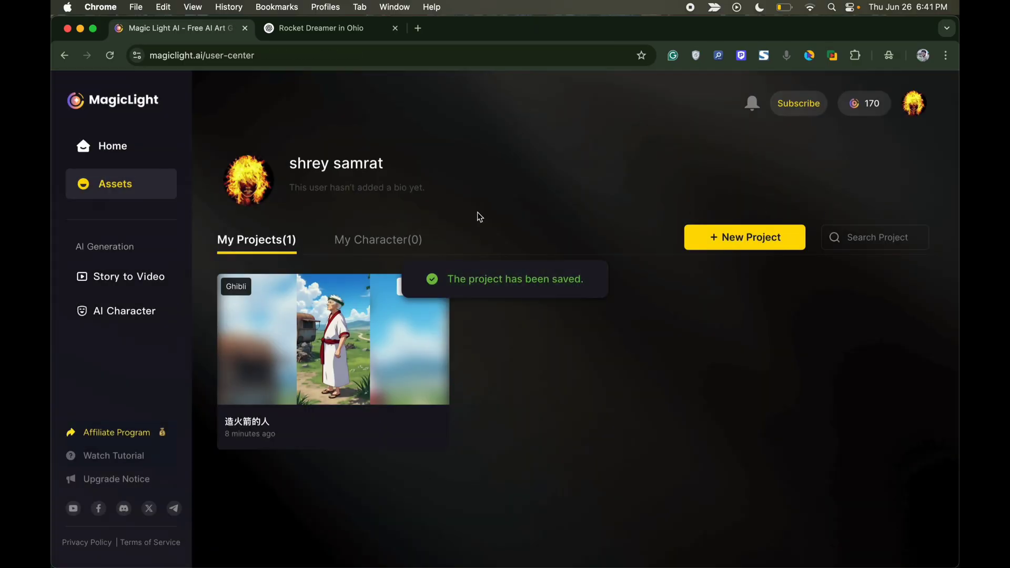
left_click(859, 111)
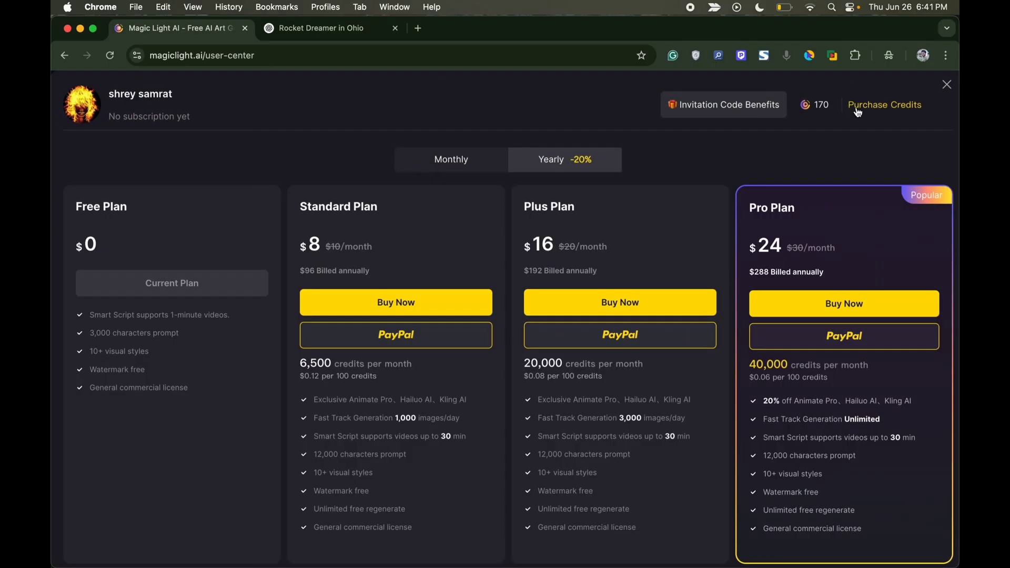
left_click(948, 85)
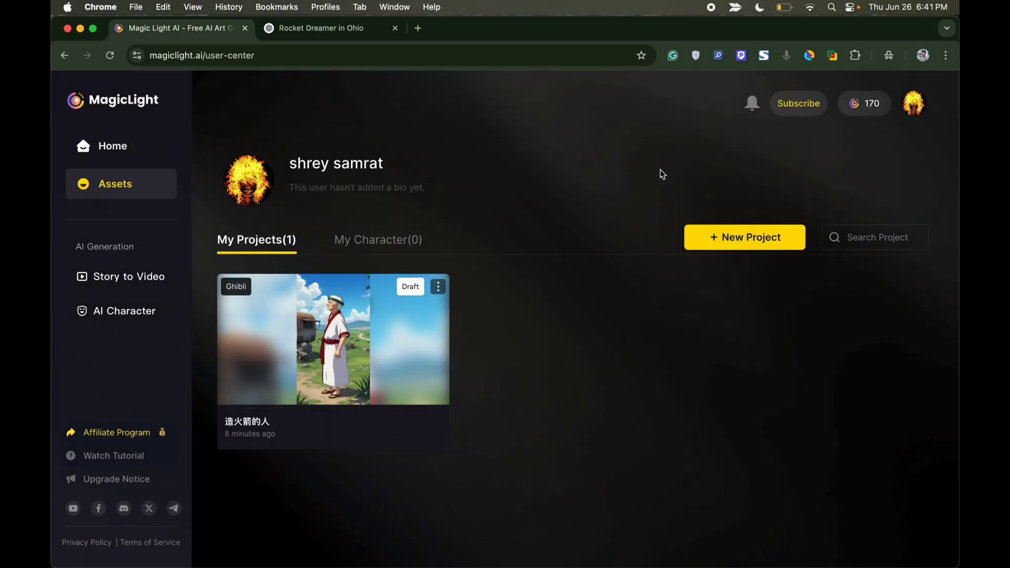
left_click(131, 277)
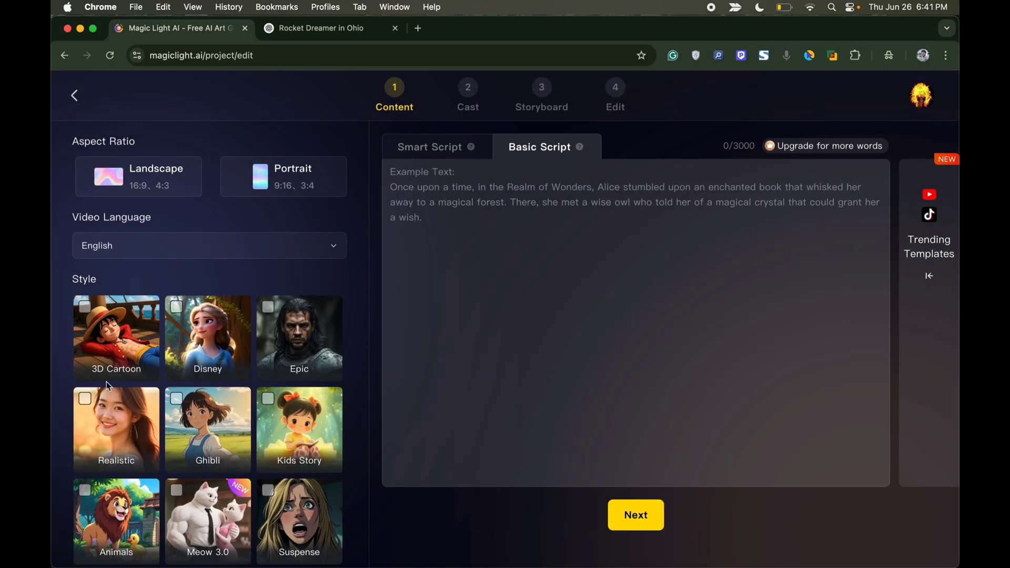
Step: Pick the 3D Cartoon style and place the cursor in the empty Basic Script box
left_click(108, 347)
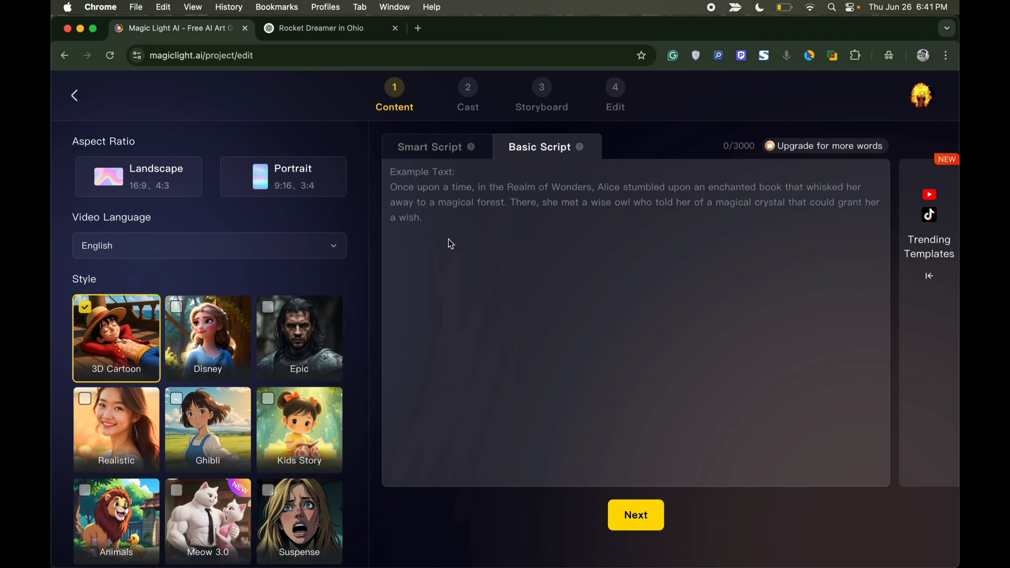
left_click(416, 208)
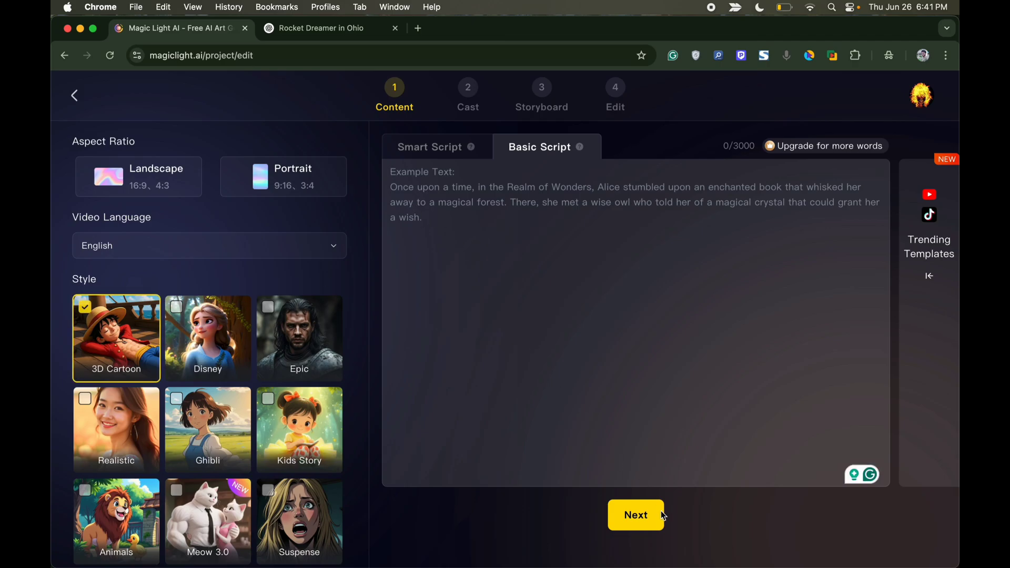